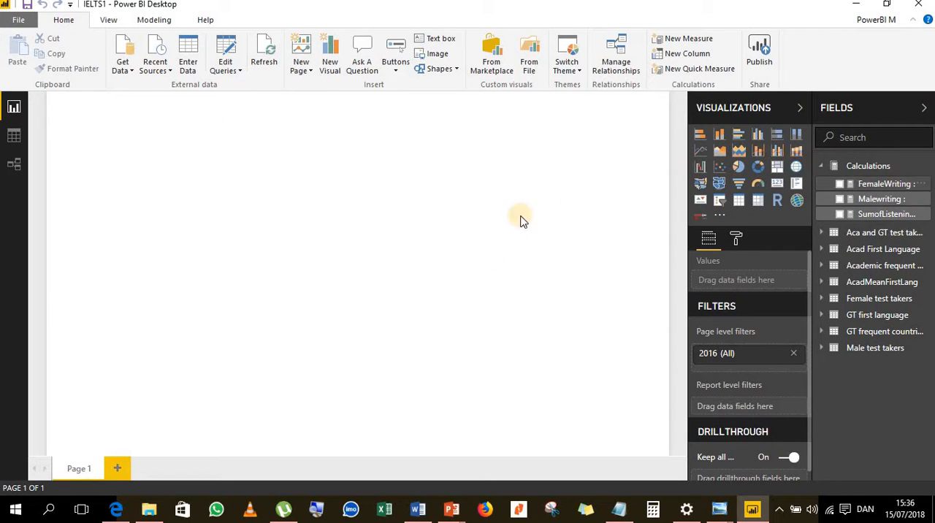
- Add a new measure to the Calculations table and name it "Generaltrainingfrecountries :"
left_click(926, 166)
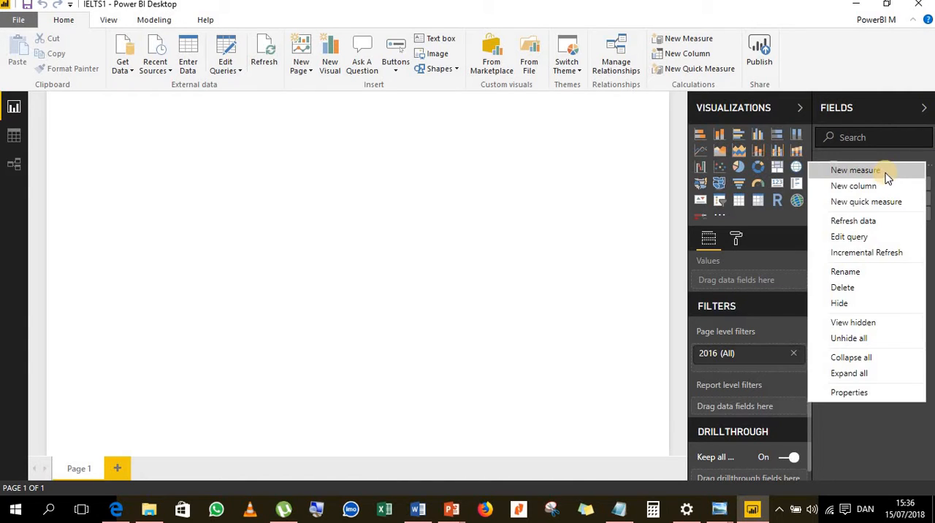
left_click(389, 252)
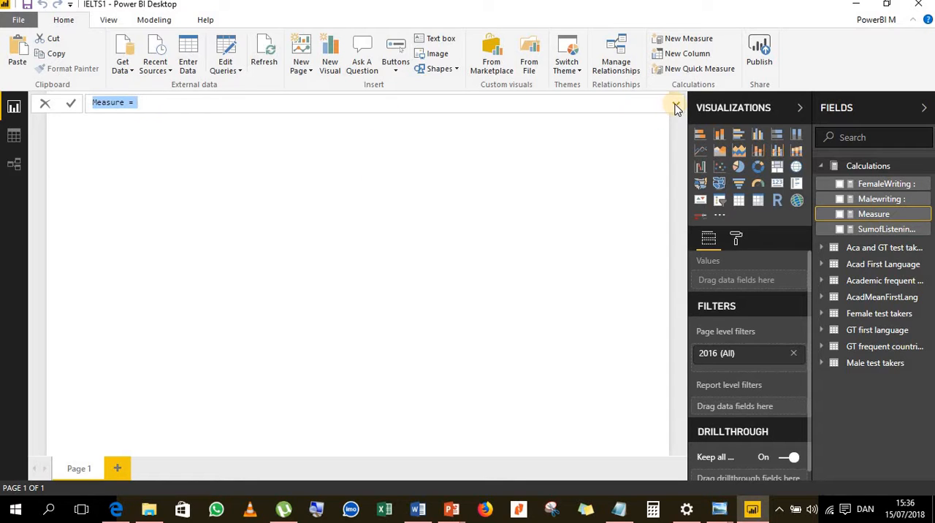
type("GT f")
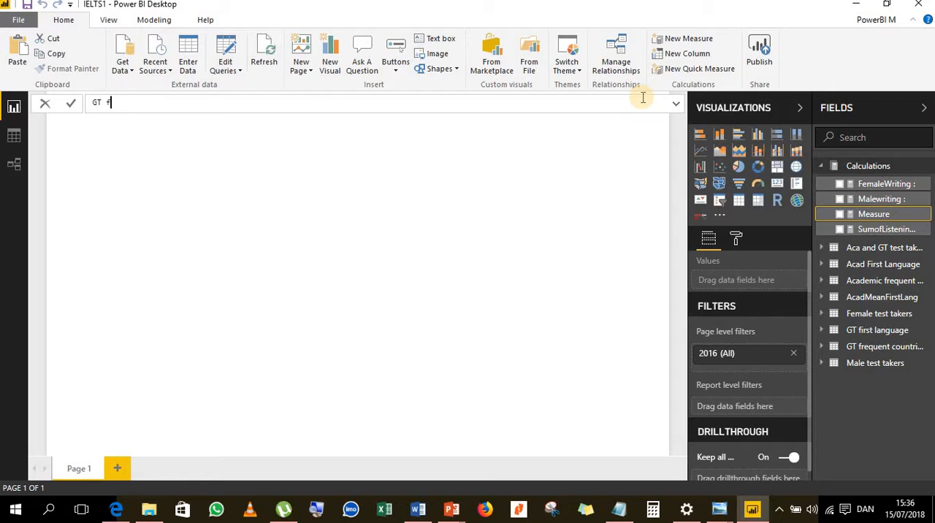
key("BackSpace")
type("eneraltrainf")
key("BackSpace")
type("ingfrecountries ")
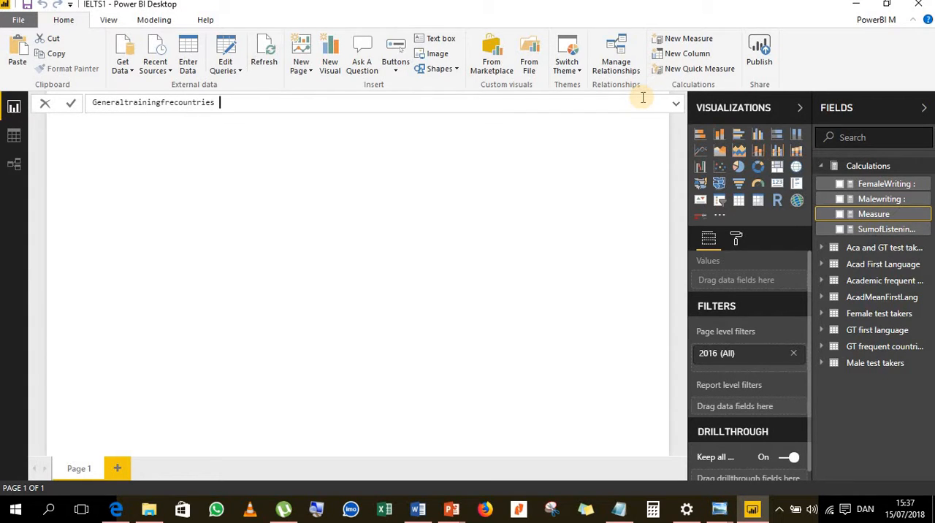
type(": =")
left_click(676, 106)
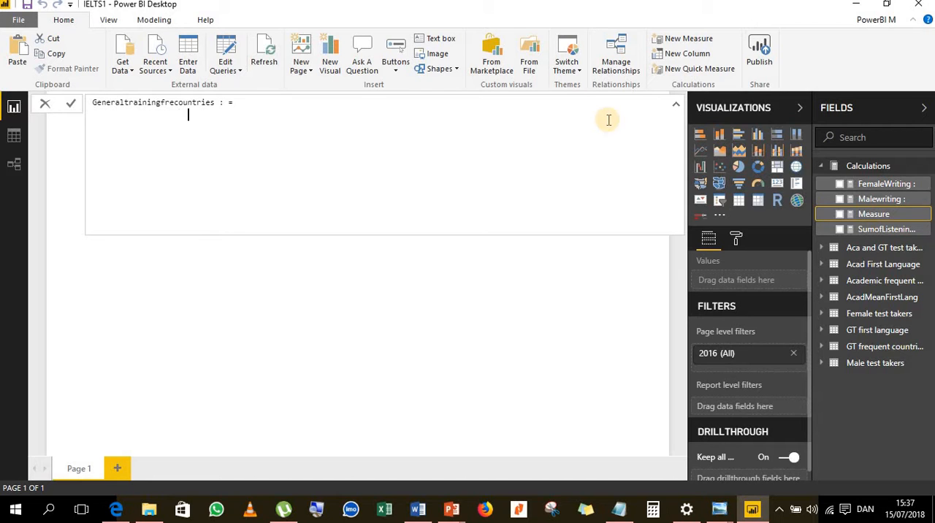
- Begin the measure's formula with CALCULATE, using COUNTA('Acad First Language'[Listening]) as its expression on a separate line
type("CA")
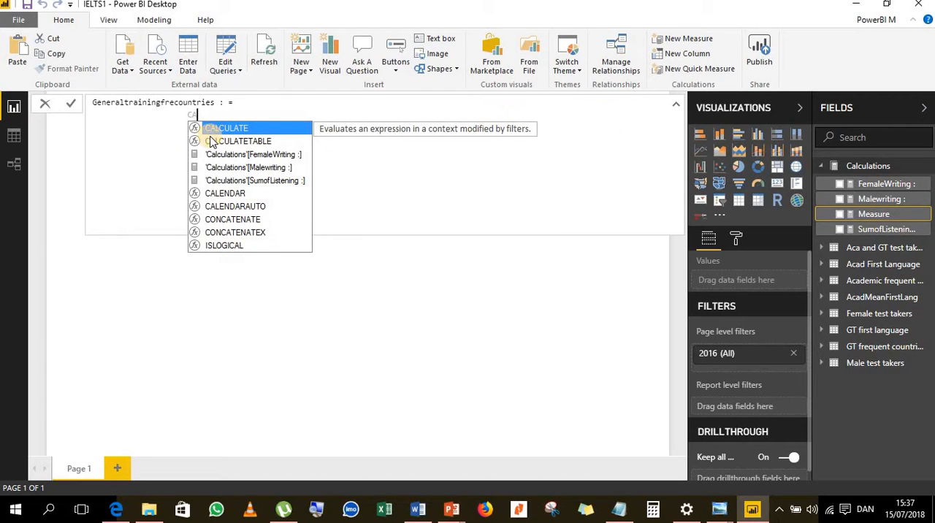
left_click(214, 129)
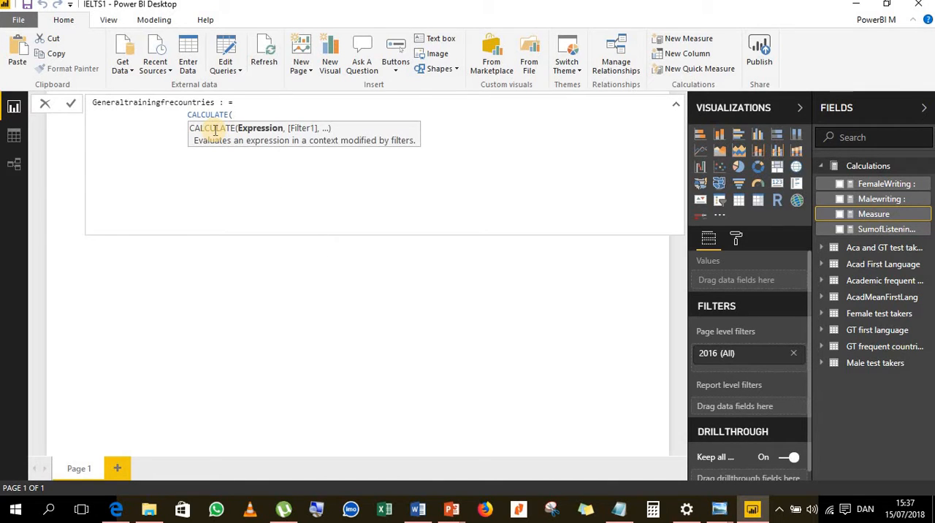
key("shift+Return")
key("Tab")
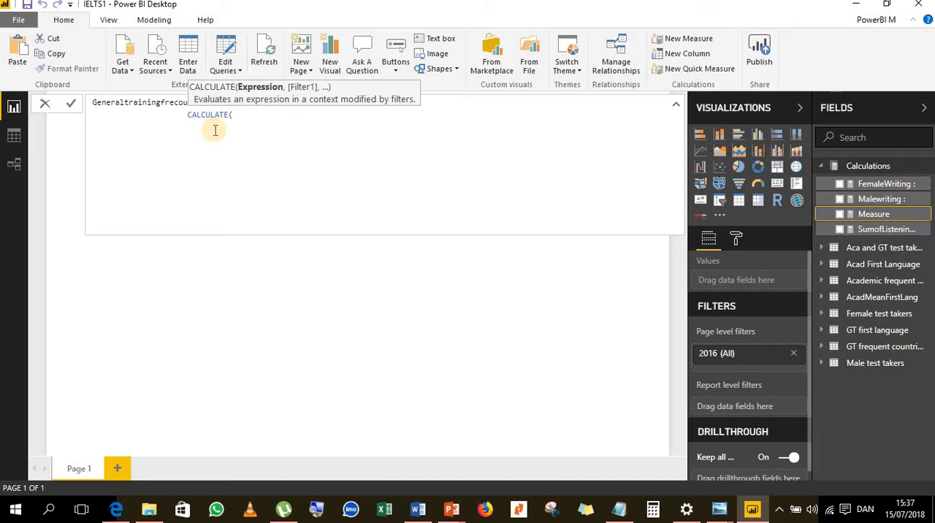
type("COUNTA")
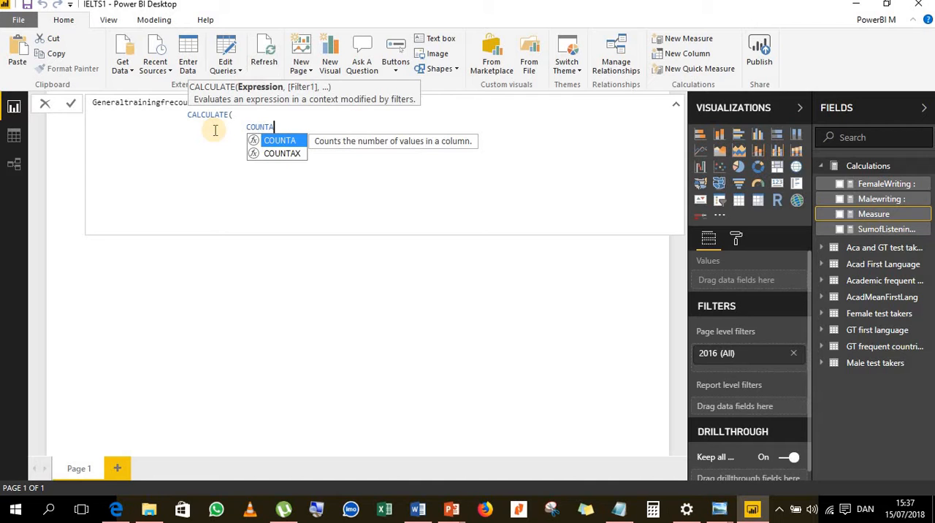
type("(")
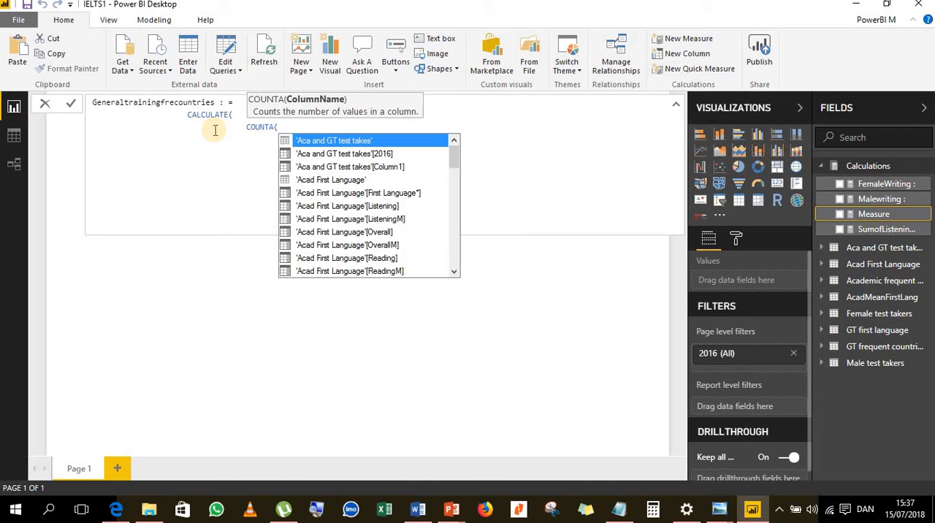
type("'Aca")
left_click(355, 209)
left_click(356, 208)
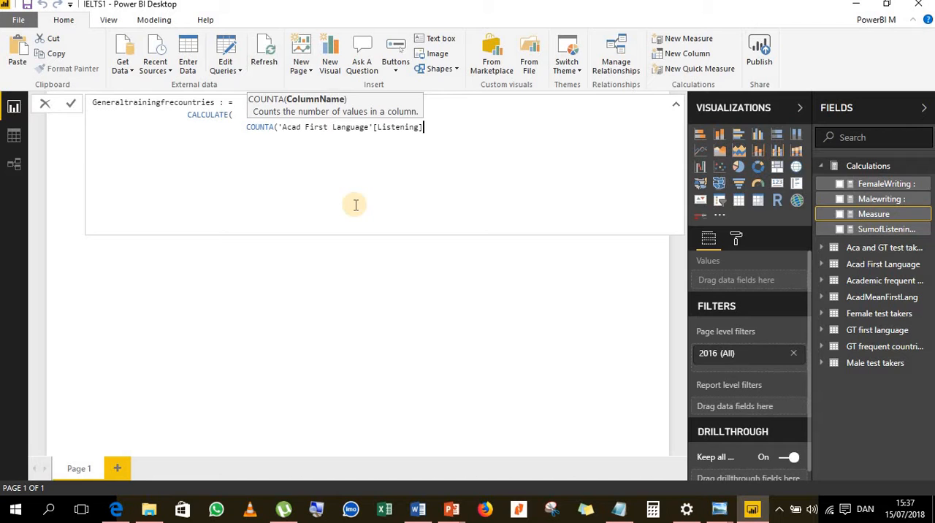
type("),")
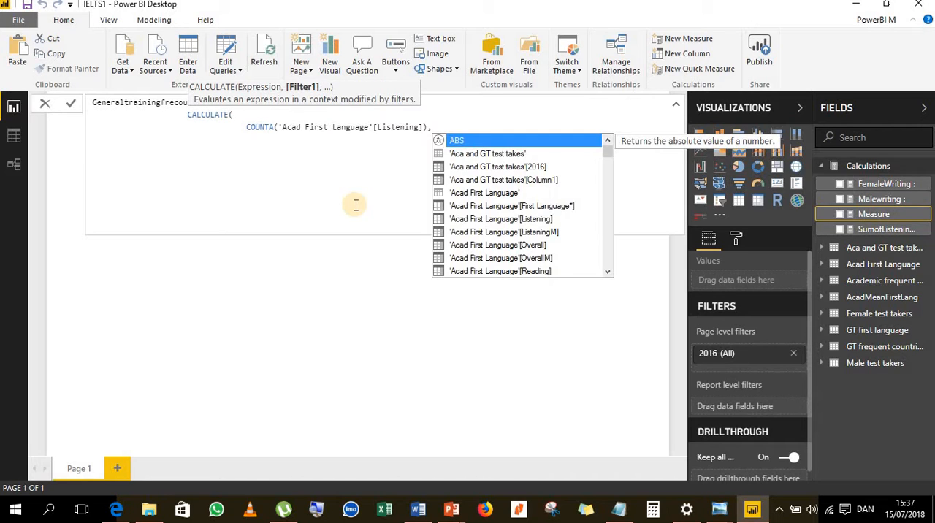
- On a new line of the formula, add 'GT first language' and 'Acad First Language'[Listening] as the next arguments
key("shift+Return")
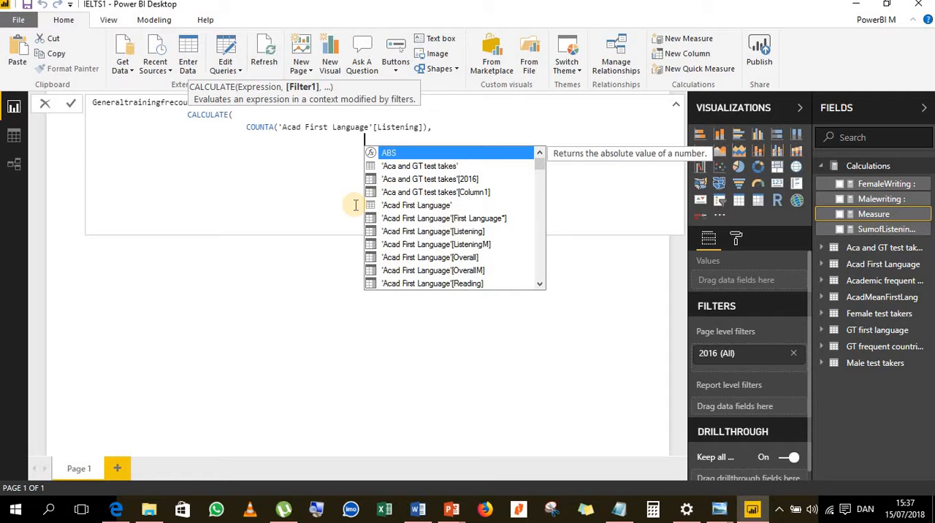
scroll(438, 219, "down", 7)
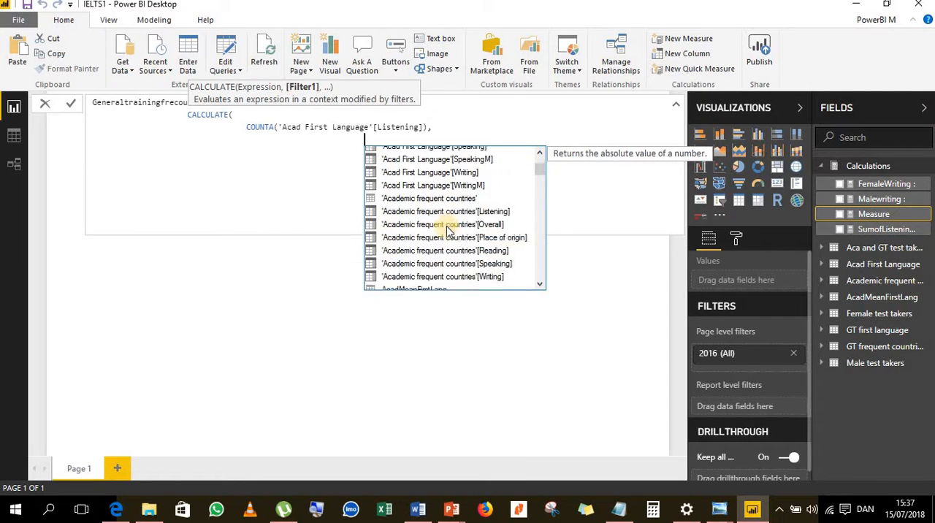
scroll(449, 230, "down", 2)
scroll(449, 230, "up", 8)
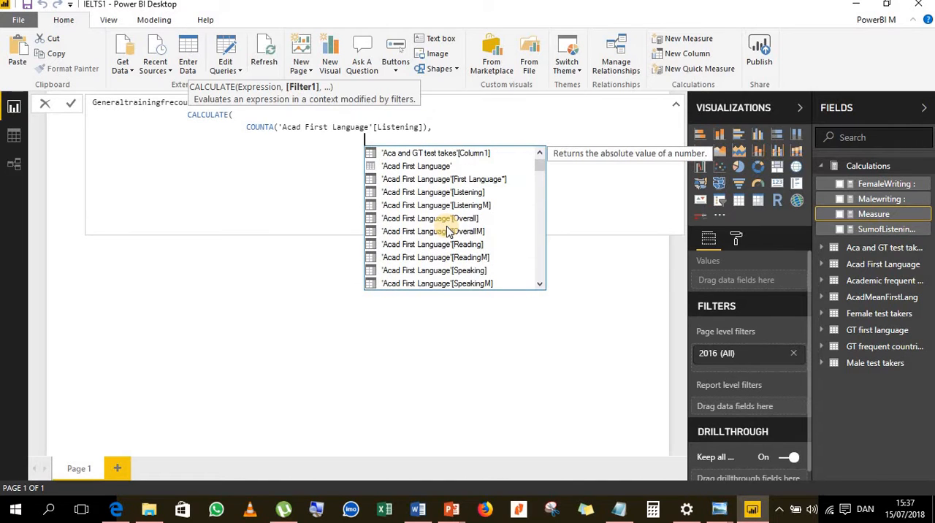
type("'")
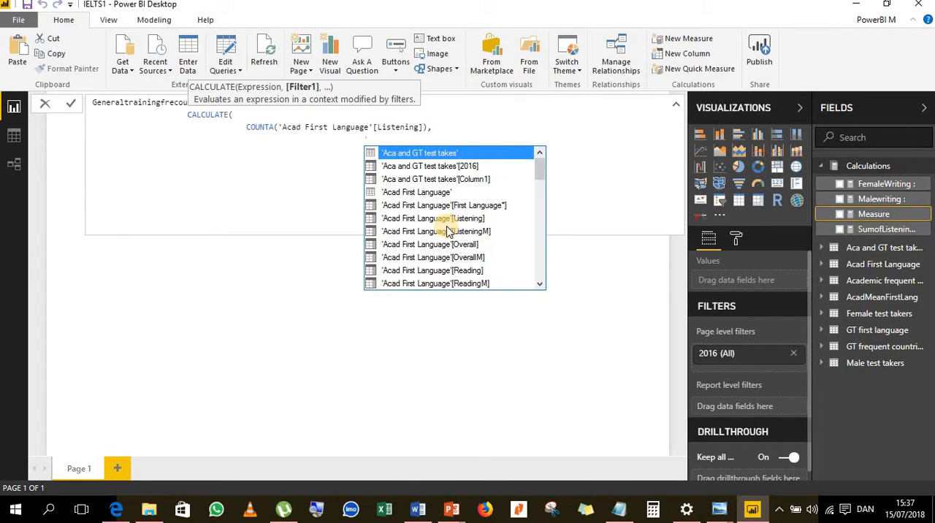
type("G")
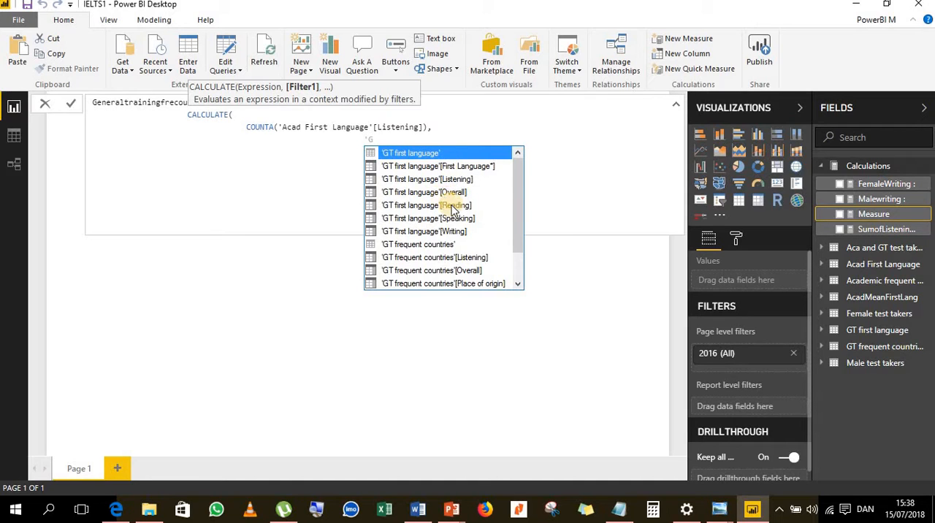
scroll(482, 214, "down", 3)
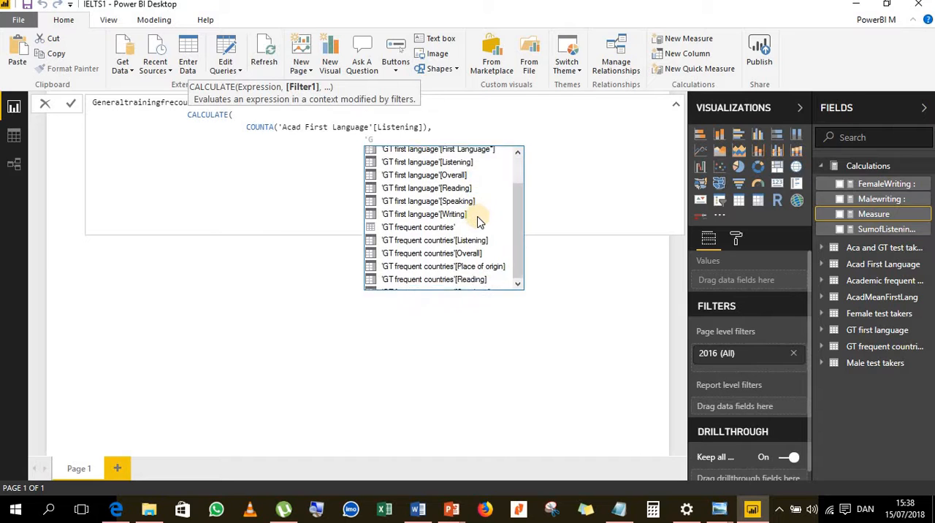
scroll(476, 218, "up", 3)
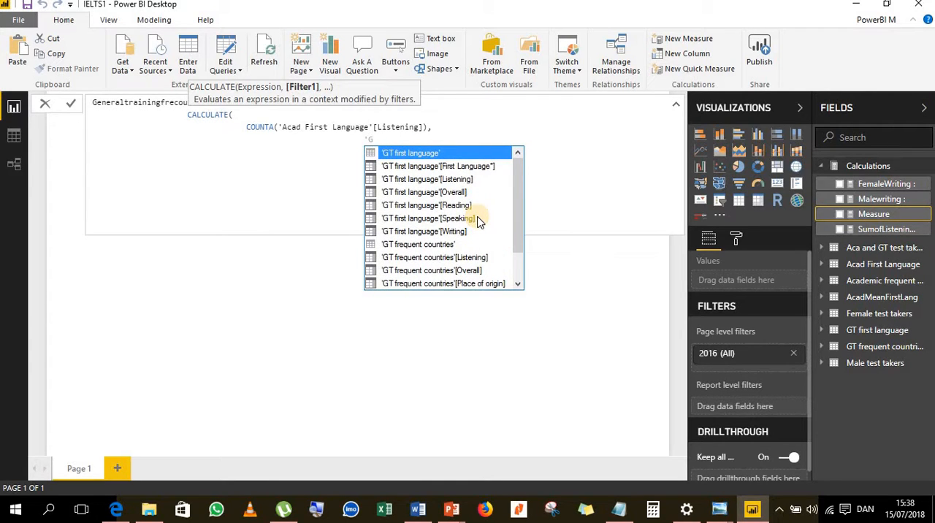
type("T Fir")
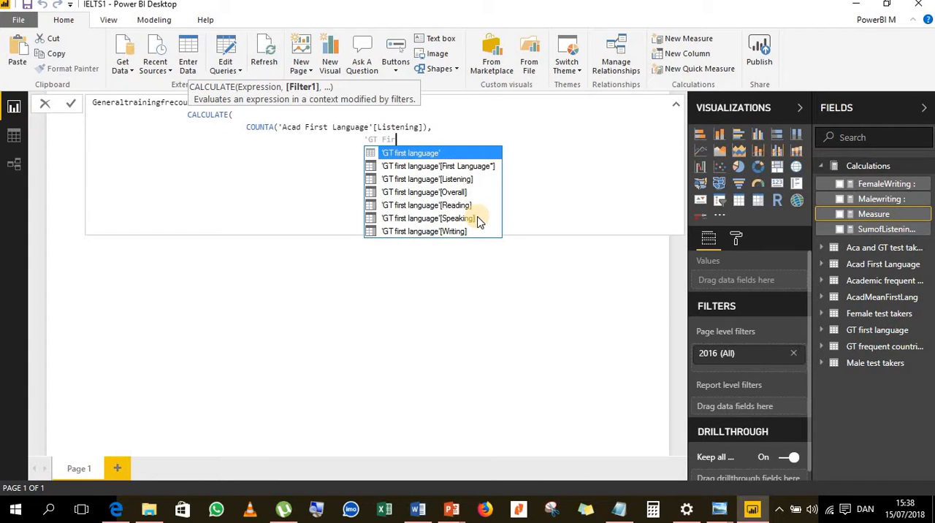
double_click(447, 152)
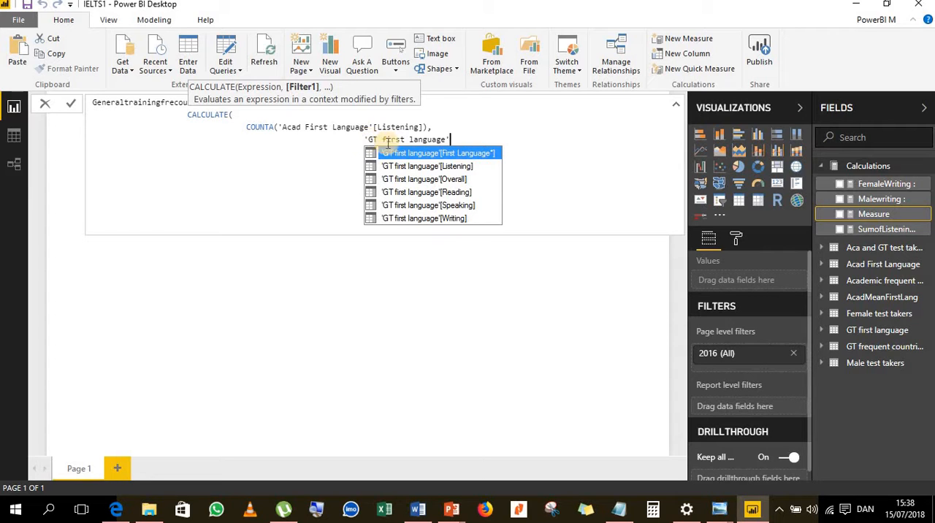
type(",")
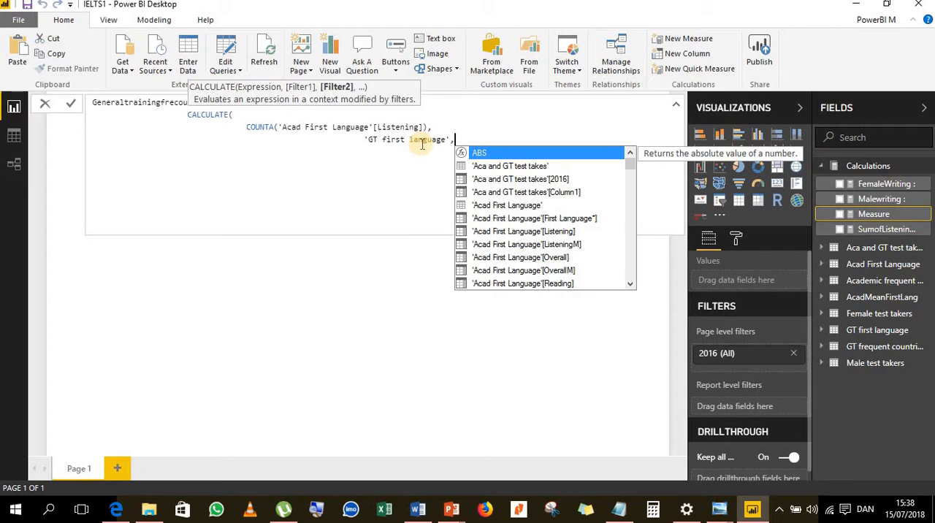
left_click(561, 232)
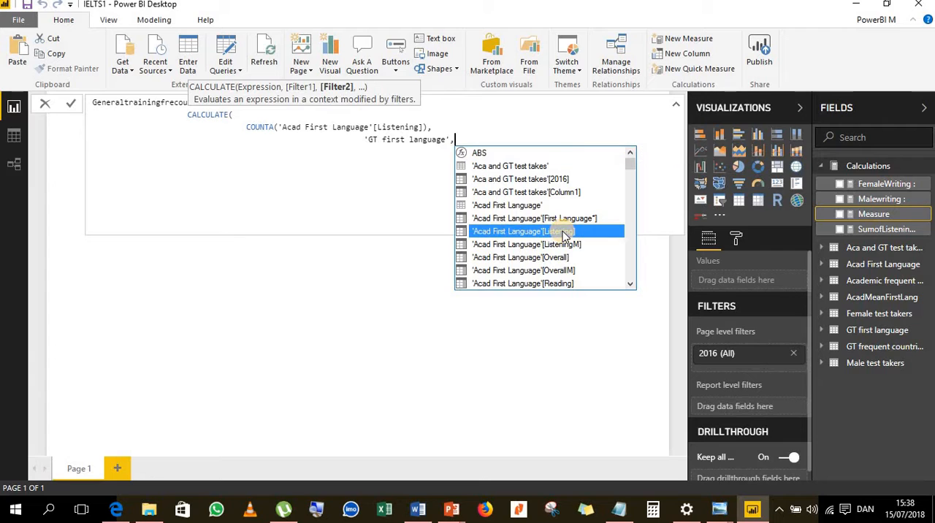
left_click(562, 232)
- Wrap the 'GT first language' and 'Acad First Language'[Listening] arguments in ALLEXCEPT, close all parentheses and commit the measure
left_click(365, 140)
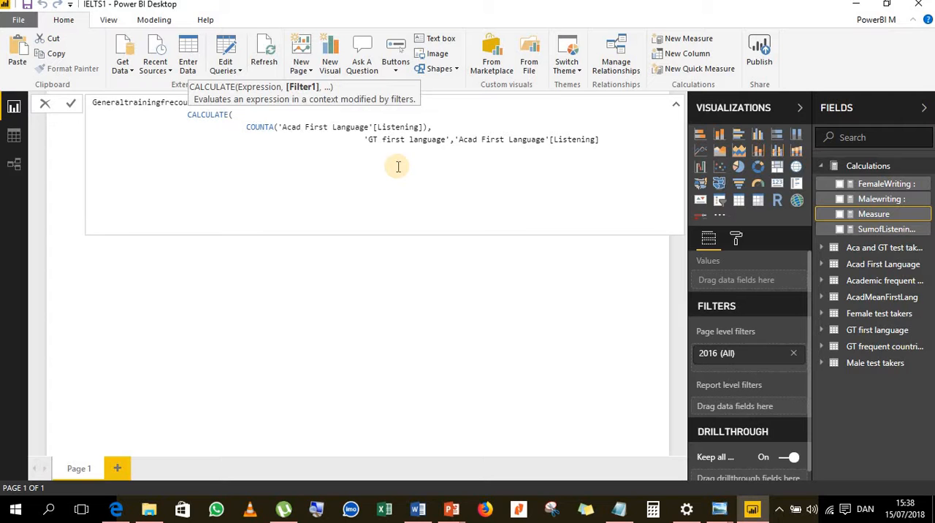
type("ALL")
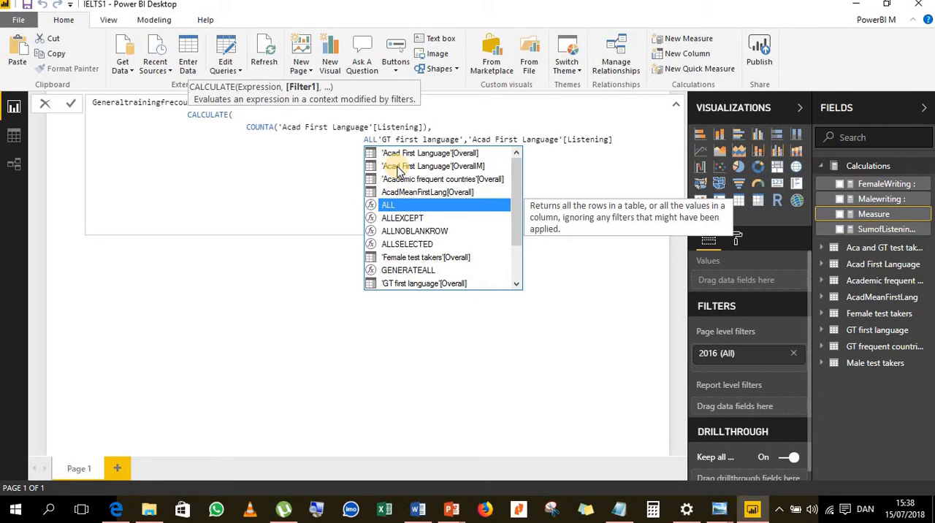
left_click(401, 218)
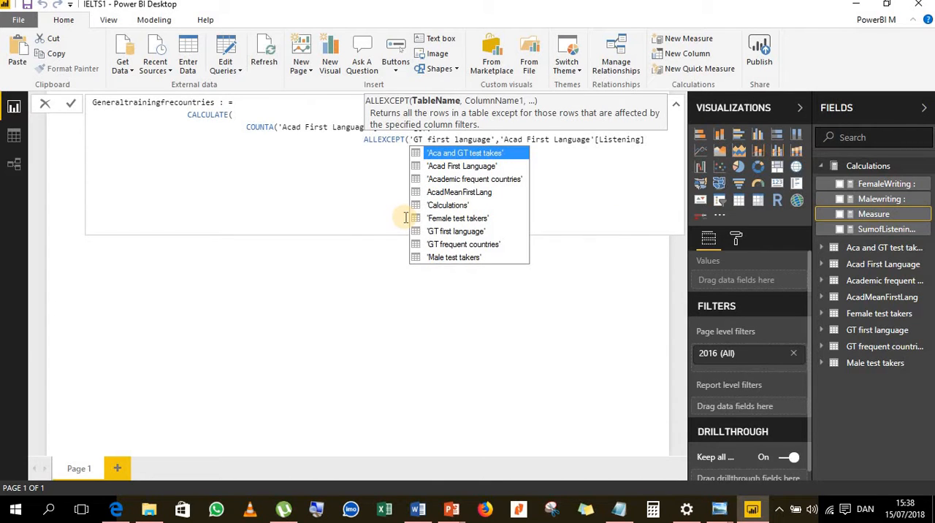
left_click(645, 138)
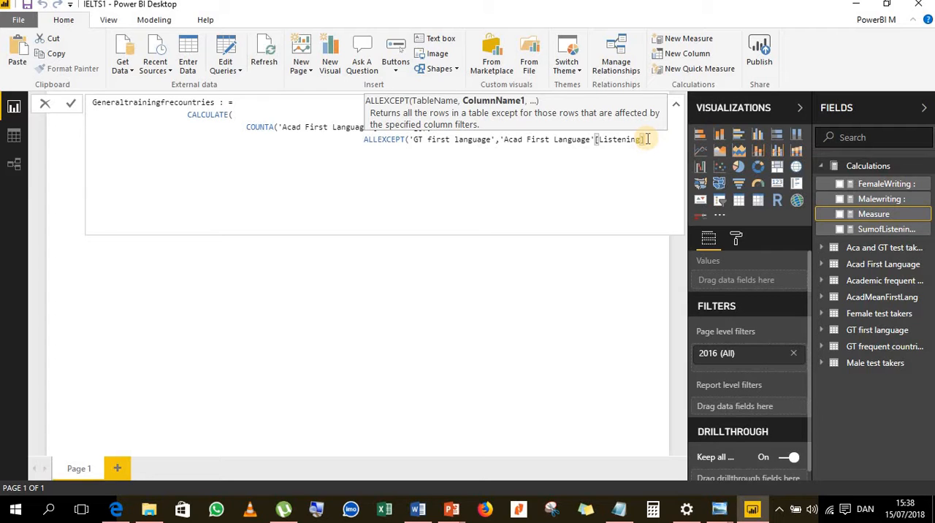
type("))")
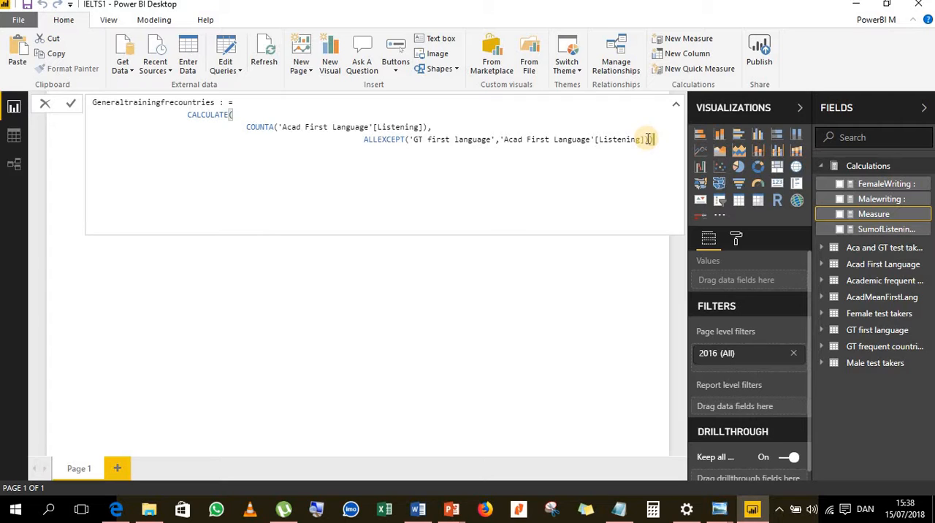
left_click(71, 103)
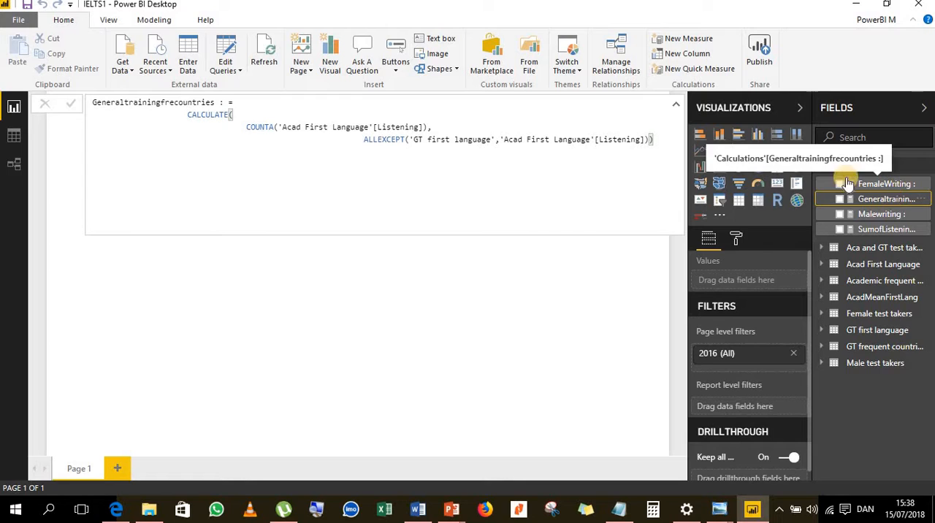
- Add another measure to the Calculations table, named "Countries :", with a new line for its expression
left_click(923, 170)
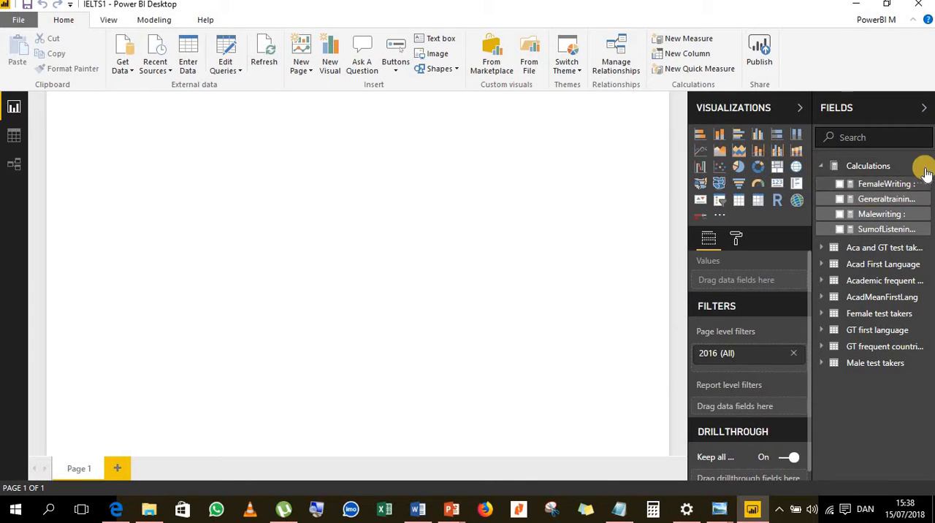
right_click(889, 170)
left_click(890, 173)
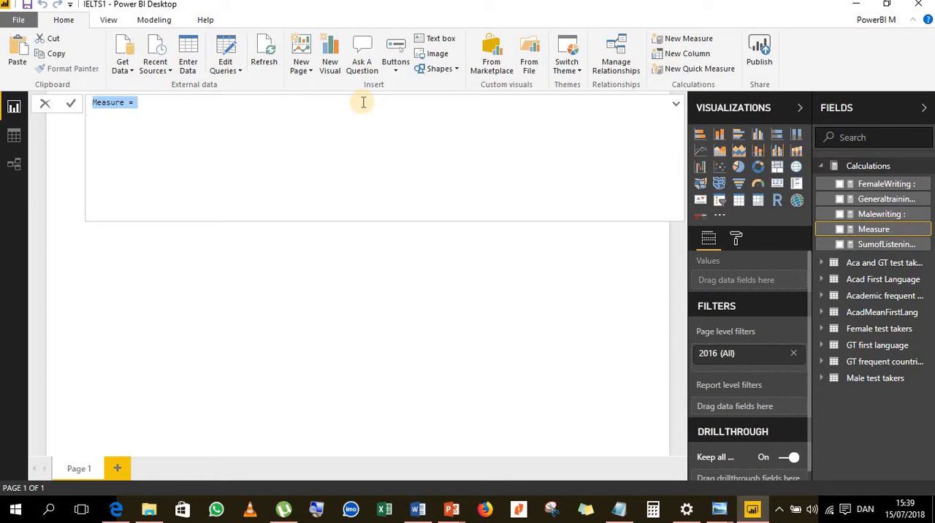
type("C")
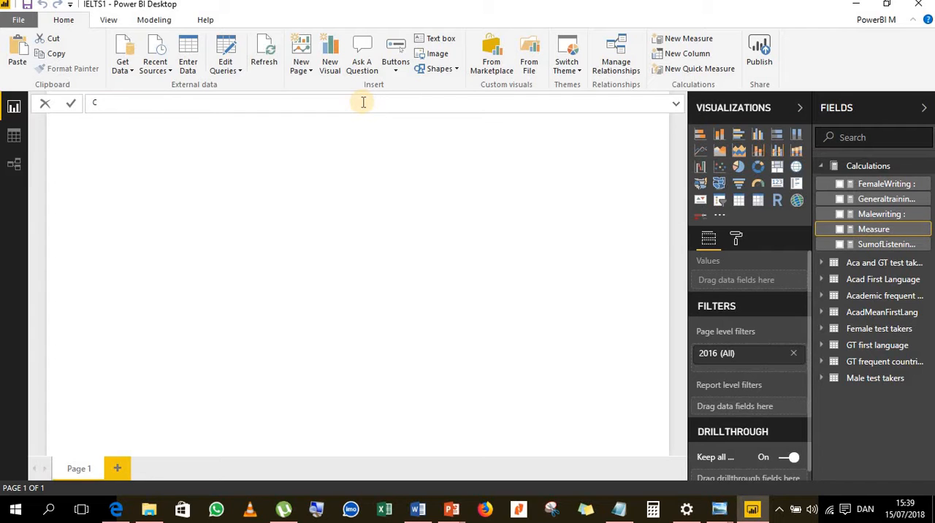
type("ountries : =")
key("shift+Return")
left_click(677, 106)
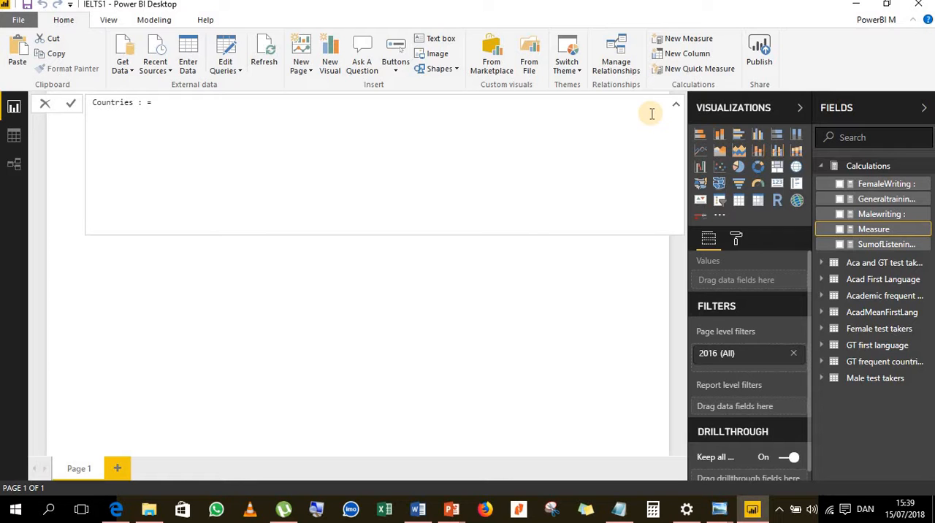
- Complete the "Countries :" measure with the expression COUNT('Acad First Language'[Reading]), commit it and close the formula editor
type("Coy")
key("BackSpace")
type("unt")
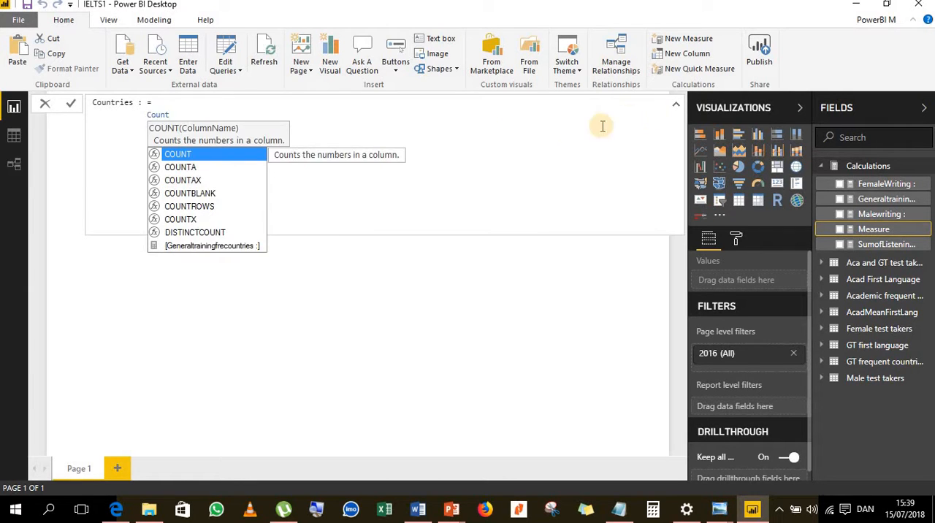
double_click(223, 155)
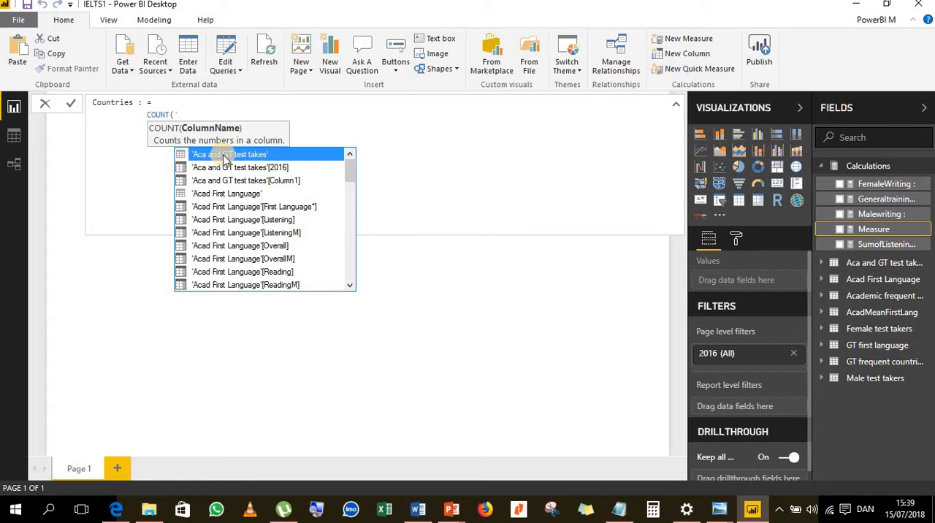
type("A")
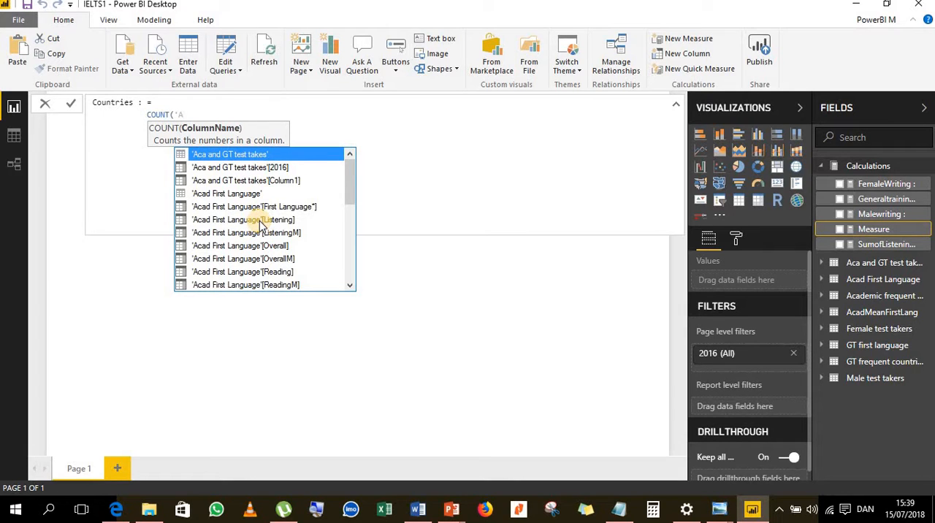
left_click(263, 272)
double_click(263, 272)
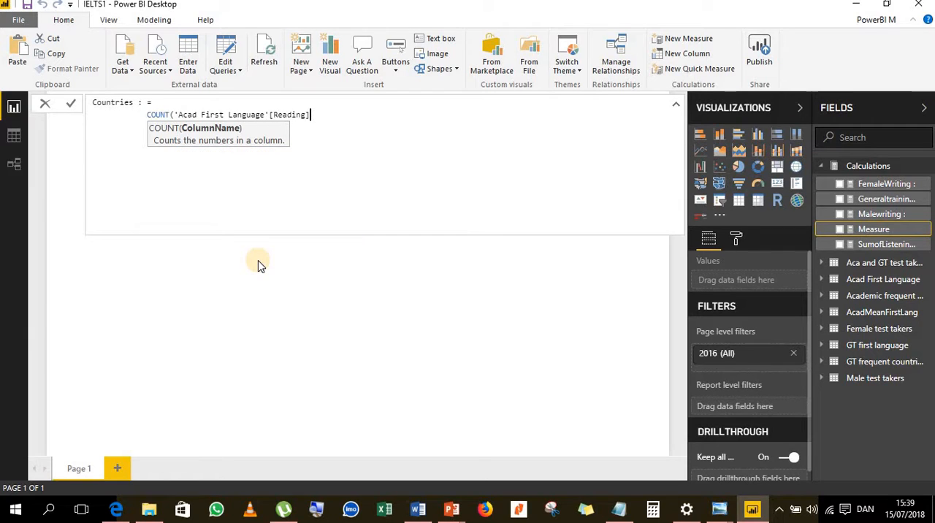
type(")")
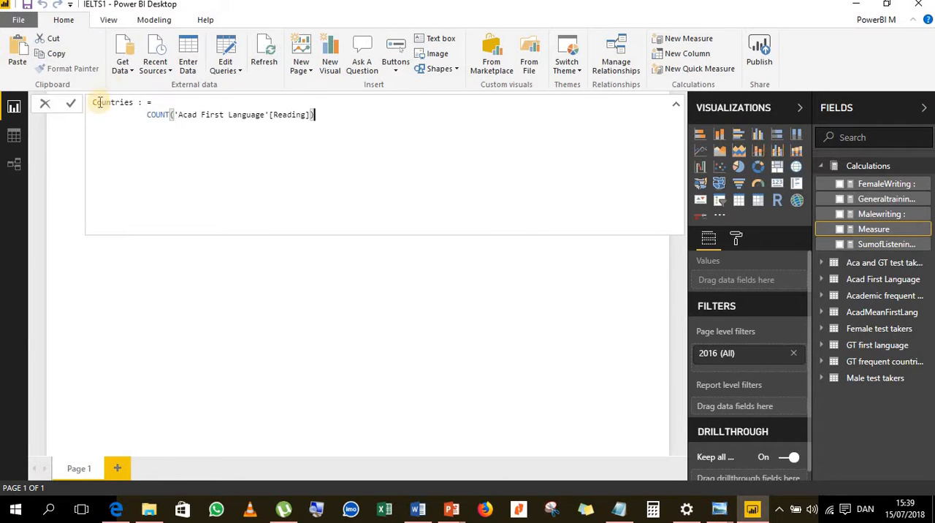
left_click(68, 168)
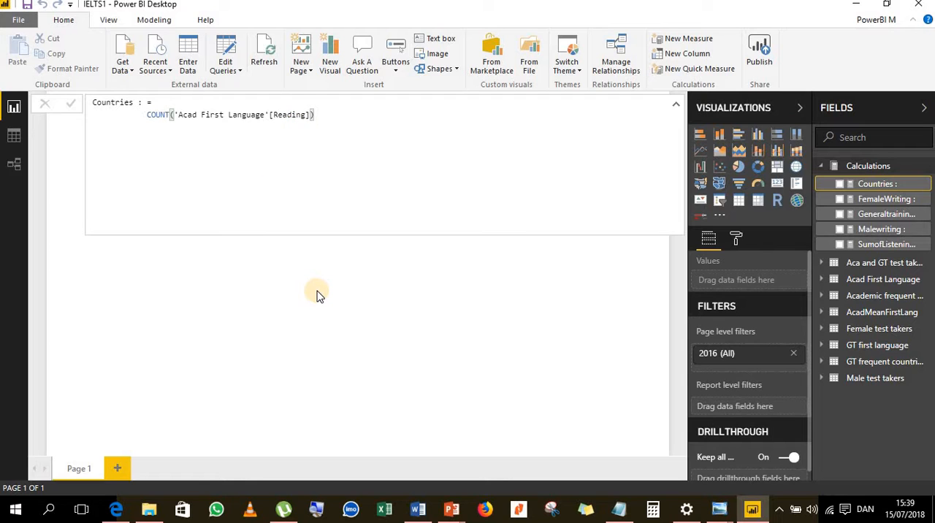
left_click(413, 292)
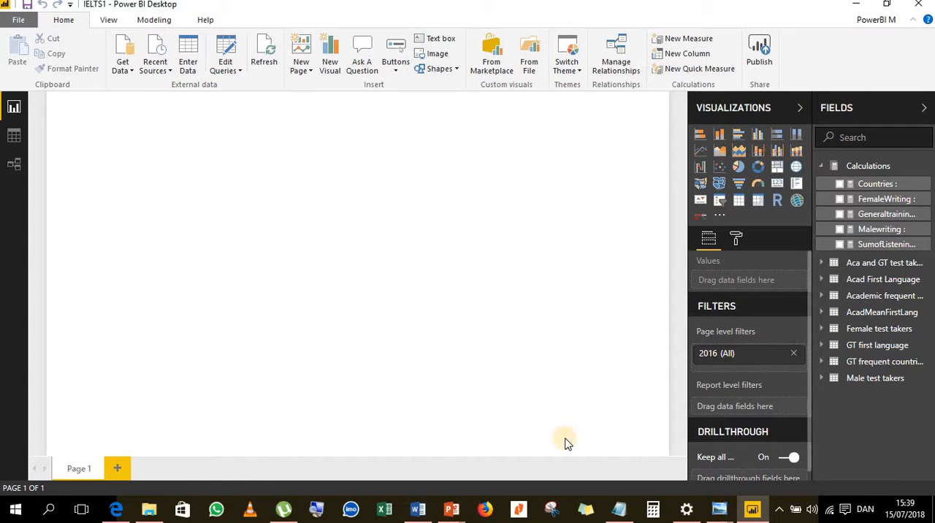
- Switch to the Windows Photo Viewer window showing the image named 1
mouse_move(720, 503)
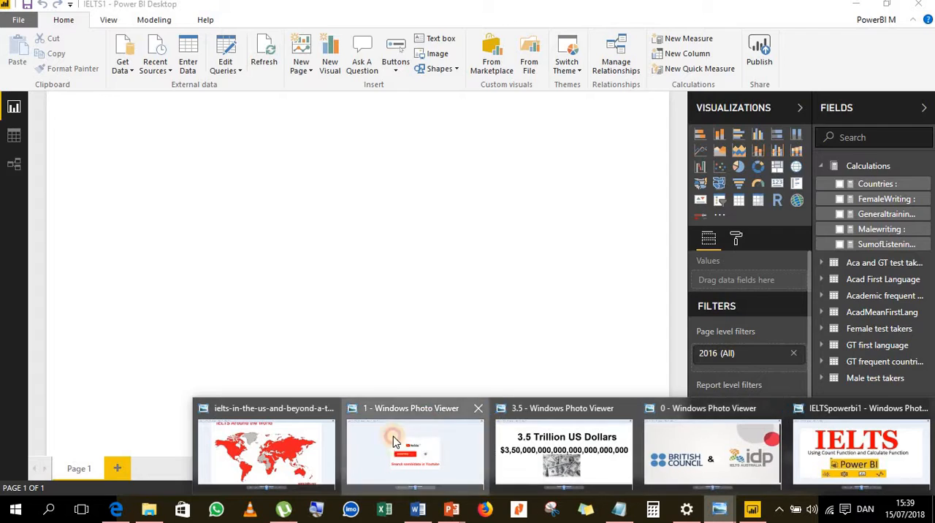
left_click(430, 428)
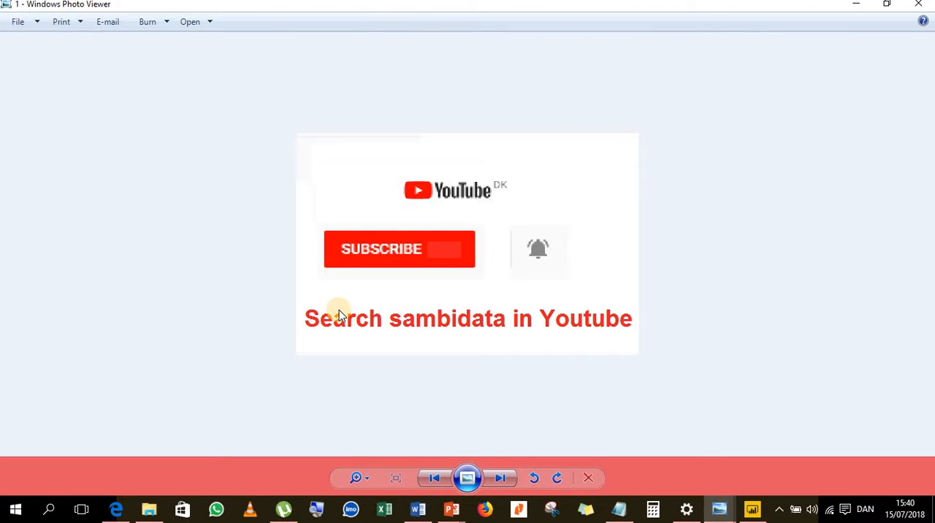